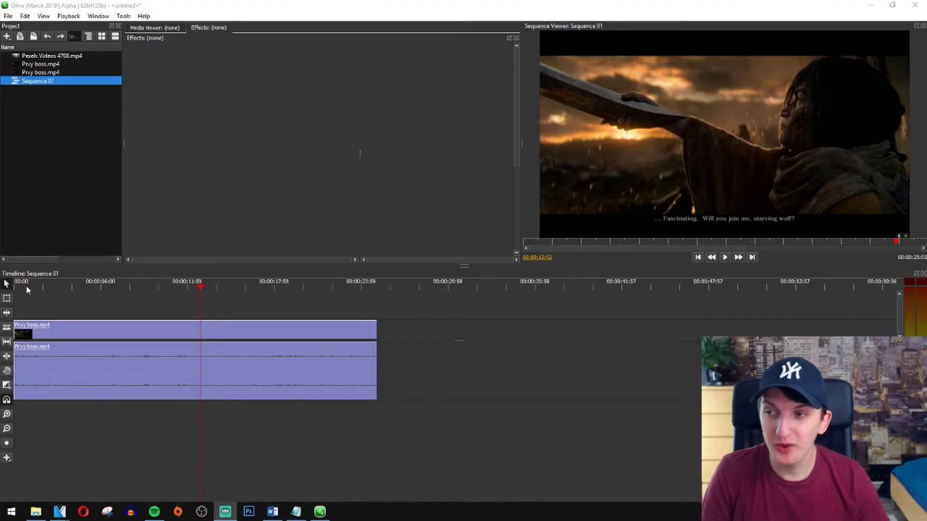
Step: Scrub from the sequence start and play a preview of the clip
click(19, 288)
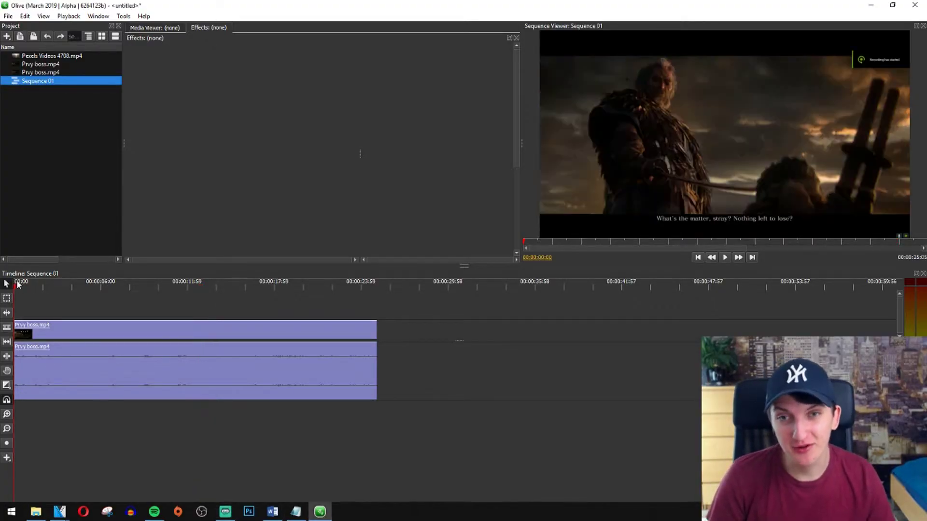
drag(19, 289, 54, 291)
key(space)
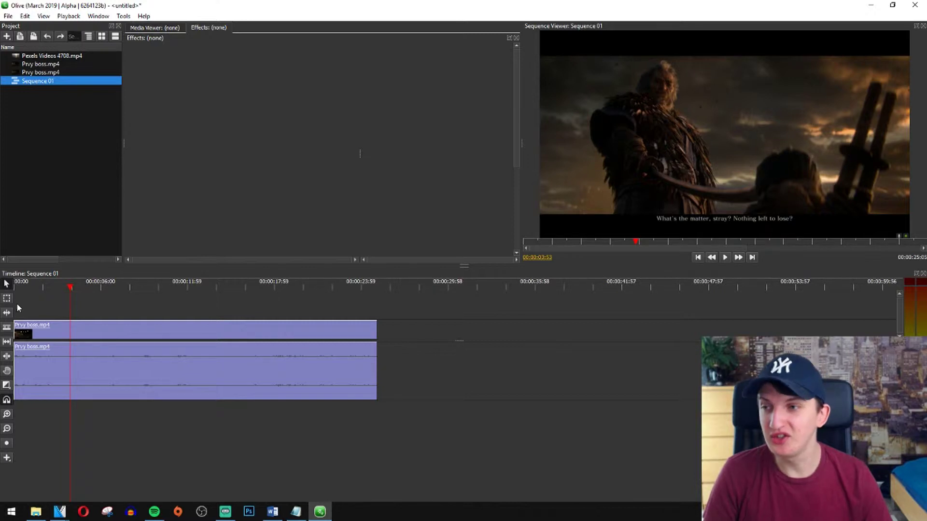
Step: Raise the Prvy boss.mp4 clip's speed to 150% in Speed/Duration
right_click(168, 327)
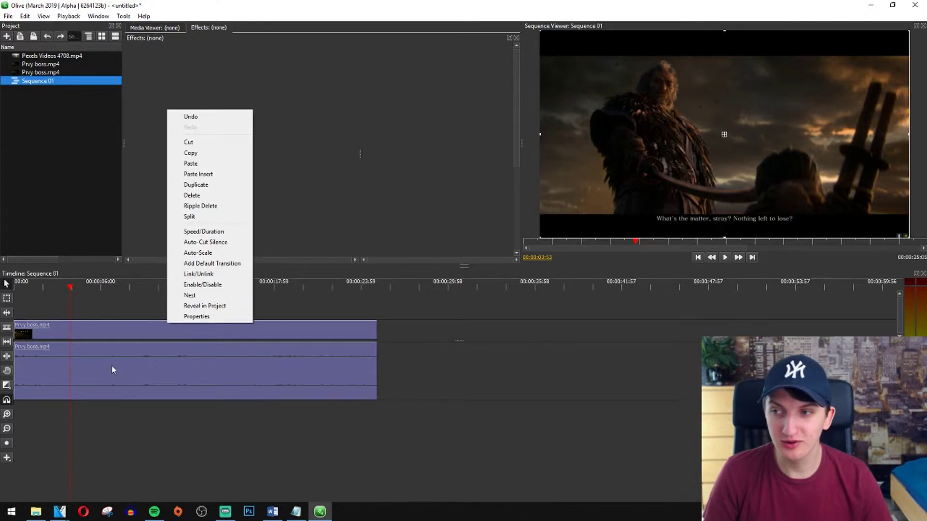
click(192, 233)
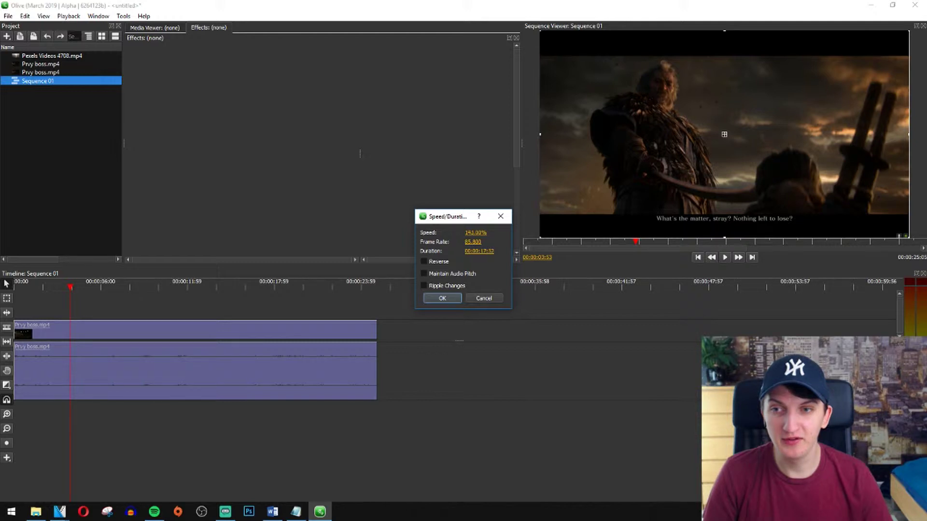
drag(476, 233, 477, 233)
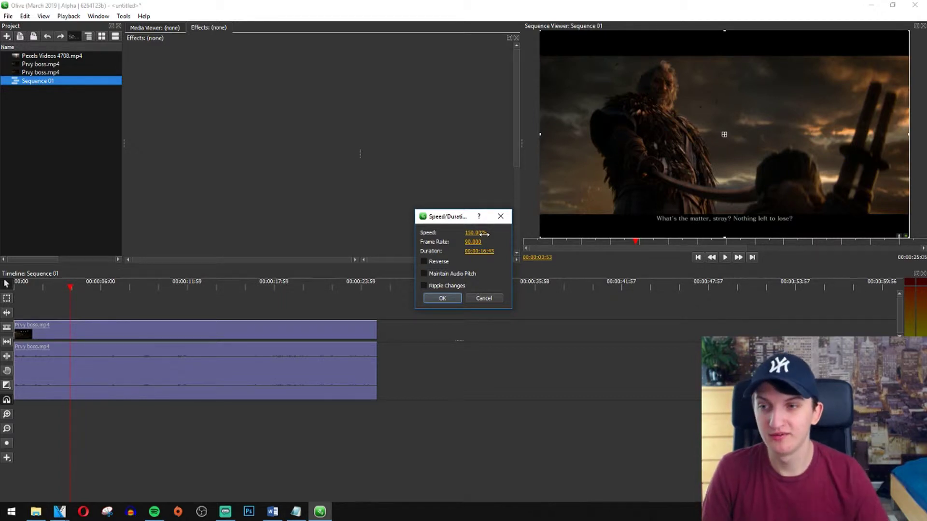
click(443, 299)
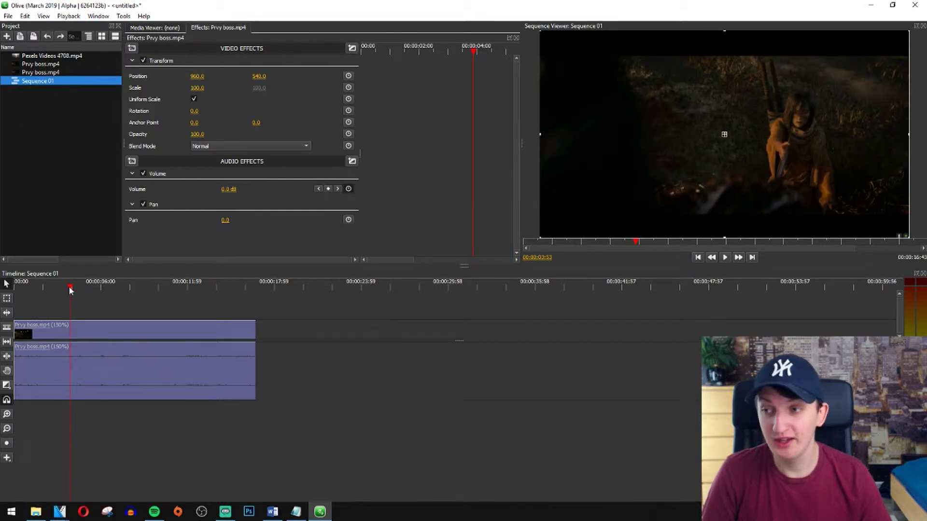
Step: Play the 150% clip from the sequence start, then bring up the clip's options again
drag(69, 289, 15, 290)
key(space)
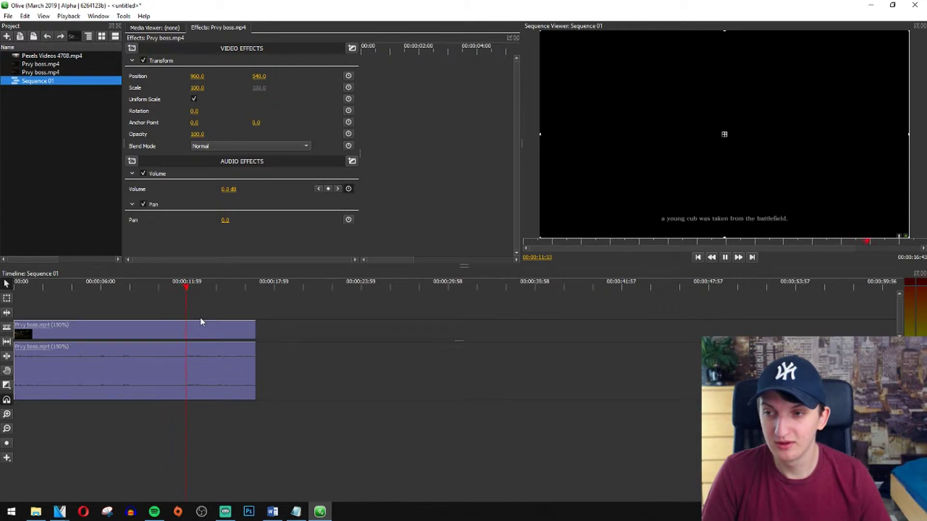
key(space)
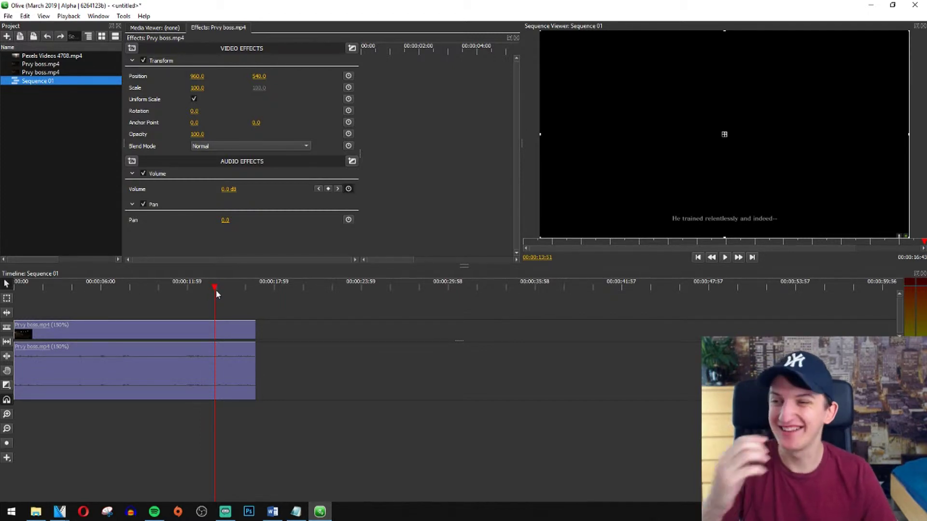
right_click(182, 322)
Step: Slow Prvy boss.mp4 to 50% speed, stretching it to about 50 seconds
right_click(169, 334)
click(208, 241)
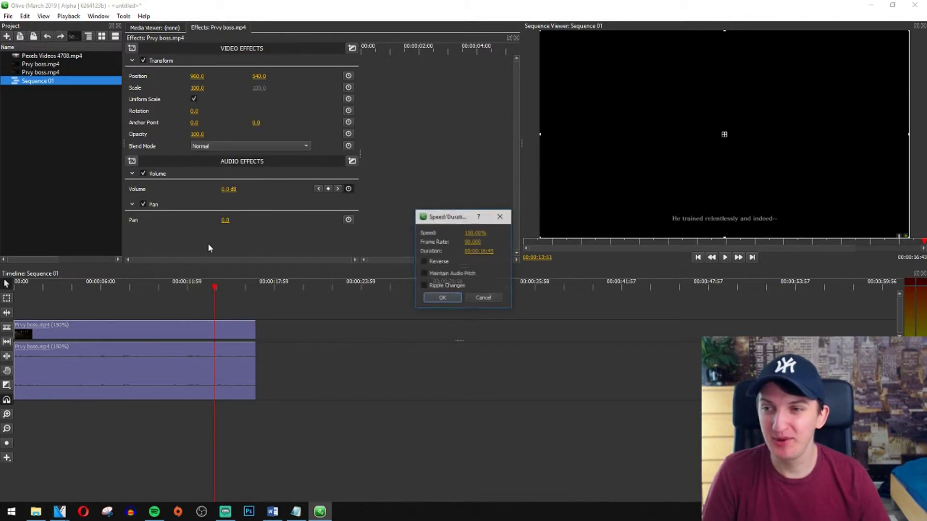
drag(475, 233, 454, 233)
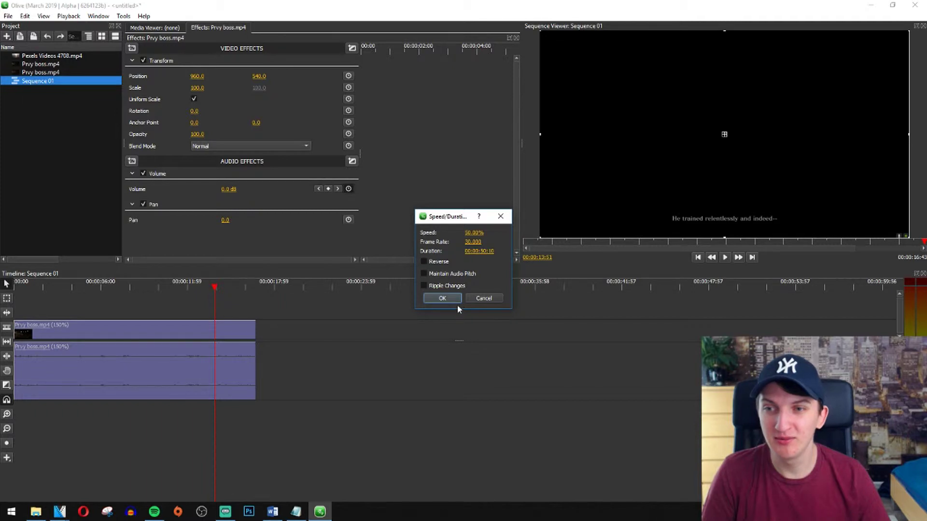
click(441, 298)
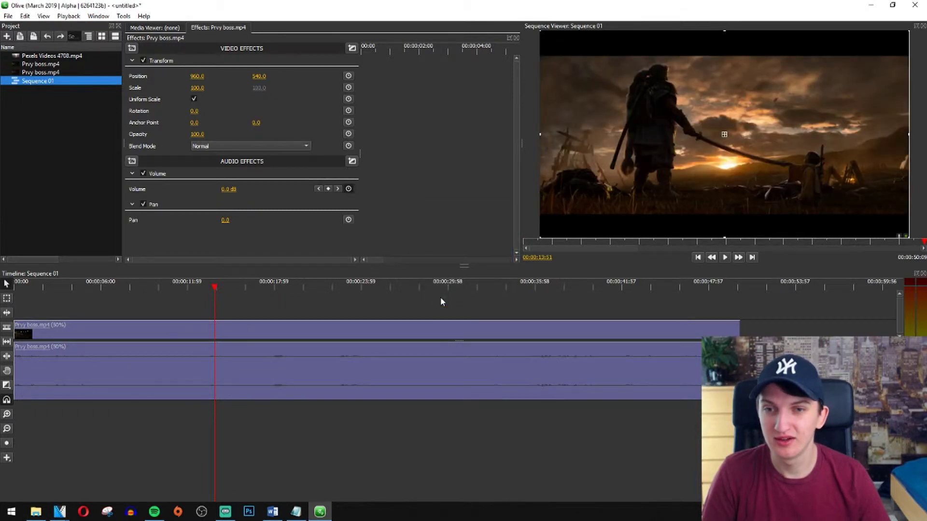
click(19, 288)
key(space)
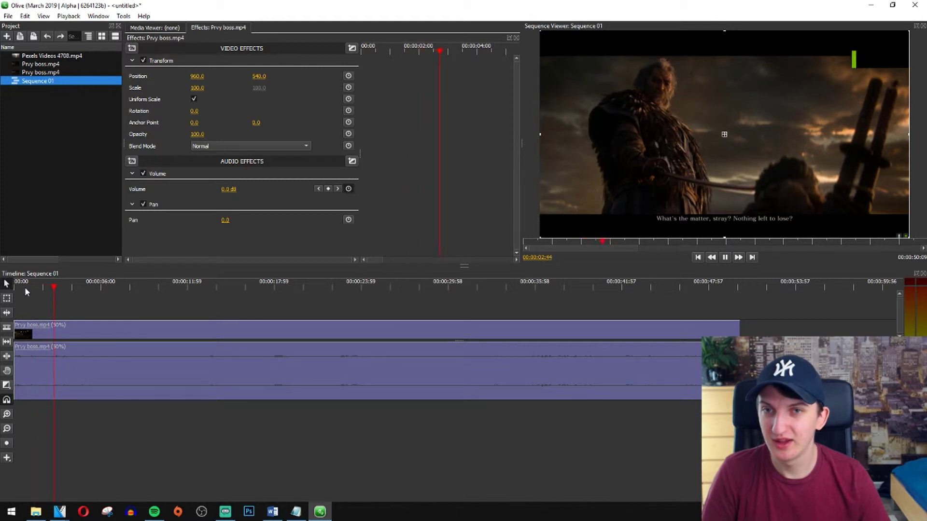
key(space)
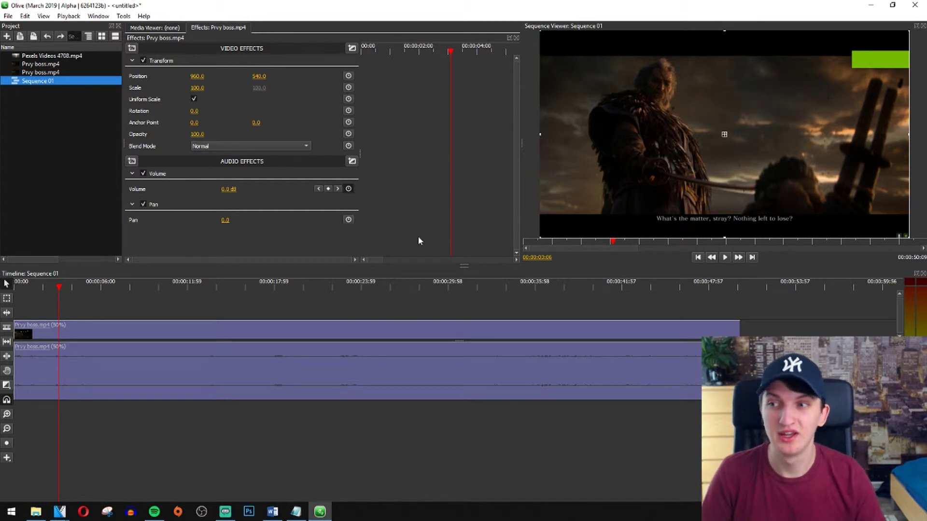
key(space)
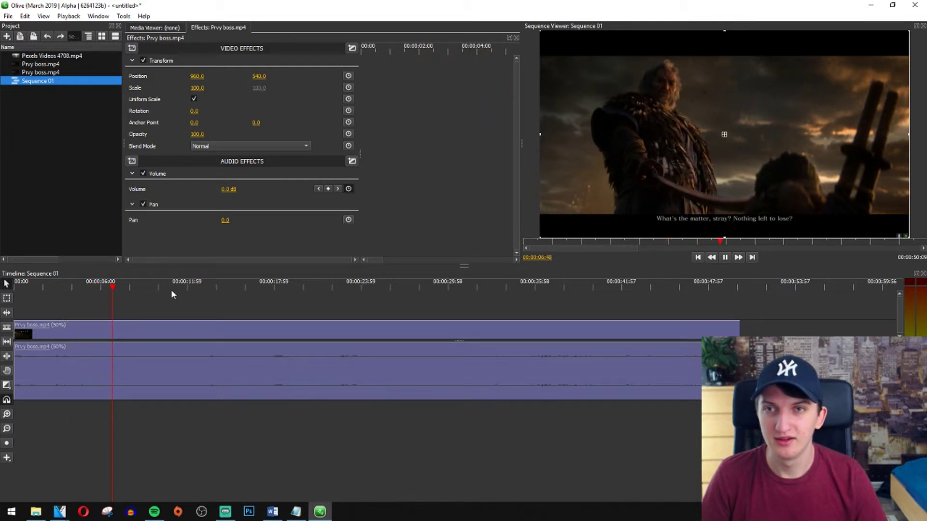
key(space)
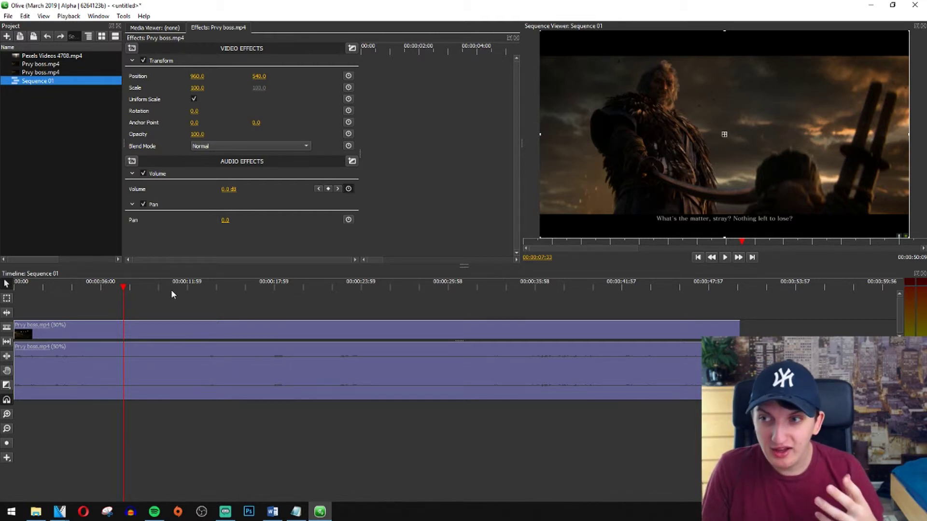
key(space)
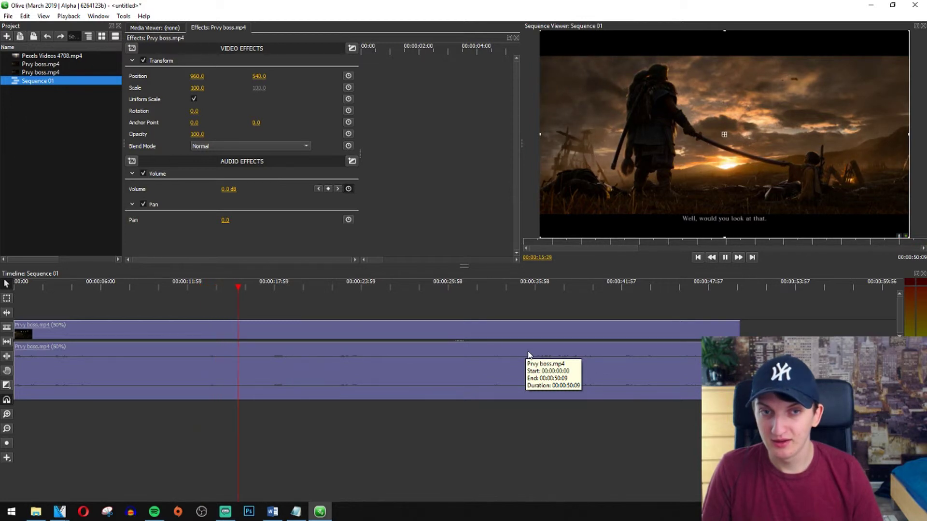
key(space)
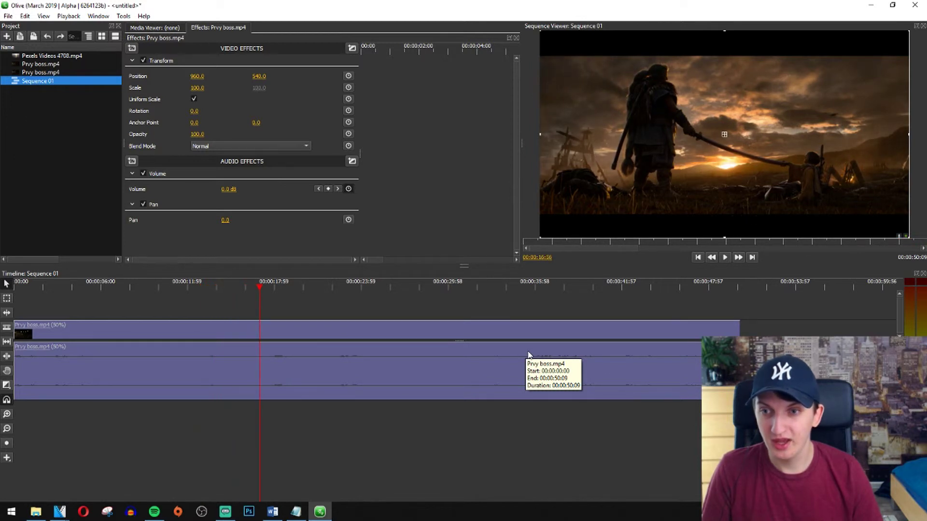
Step: Enter an exact speed of 1000% for Prvy boss.mp4, shrinking it to about 2 seconds
right_click(558, 331)
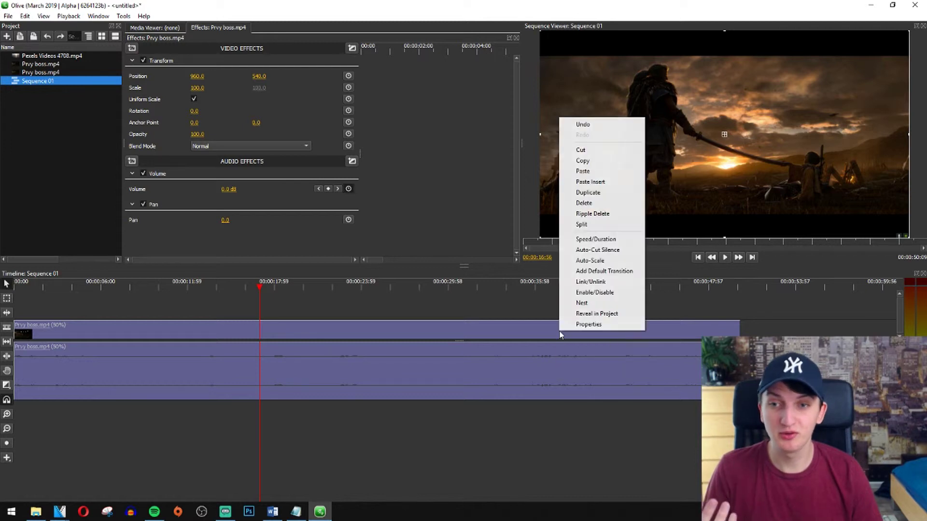
click(579, 241)
mouse_move(473, 233)
mouse_down()
mouse_move(483, 233)
mouse_move(469, 233)
mouse_up()
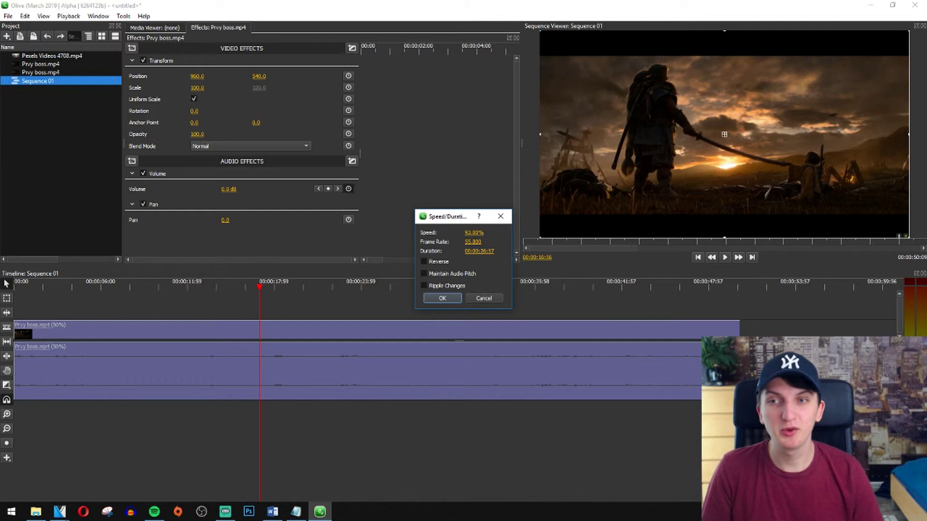
click(474, 232)
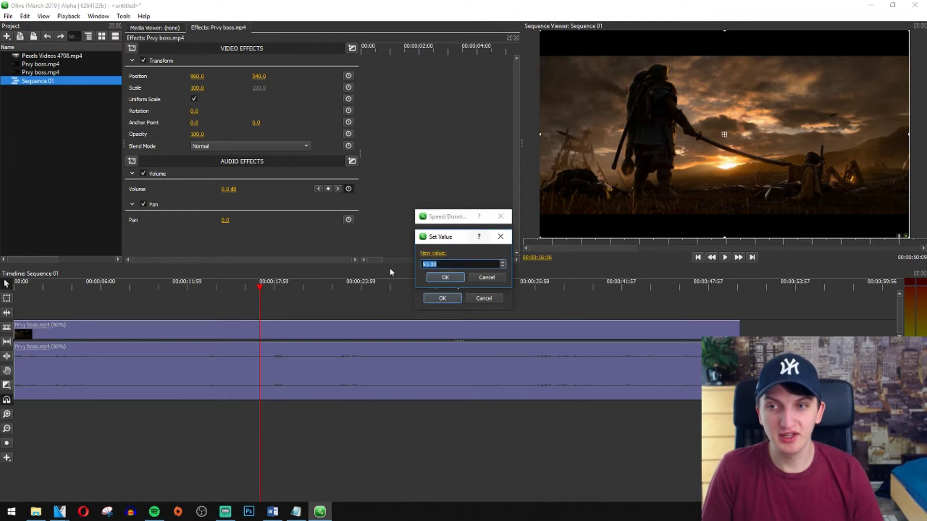
text(10)
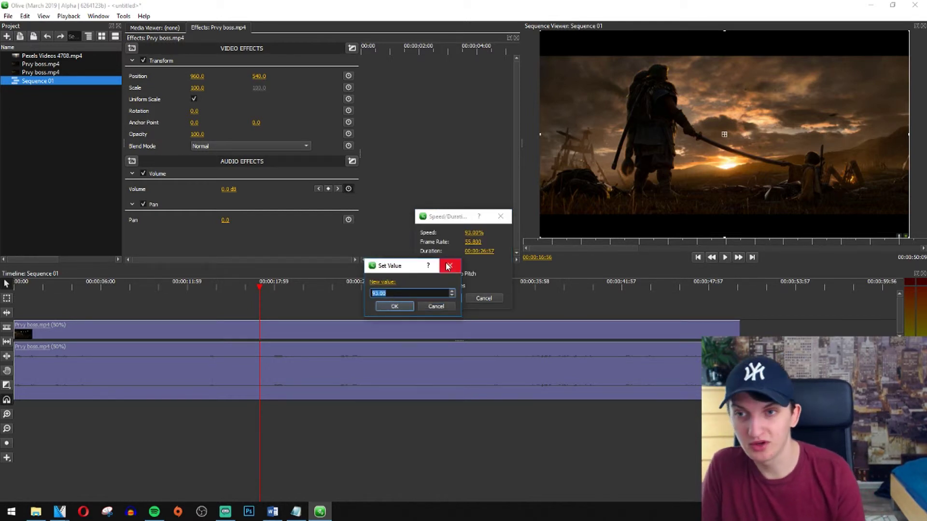
text(00)
key(Return)
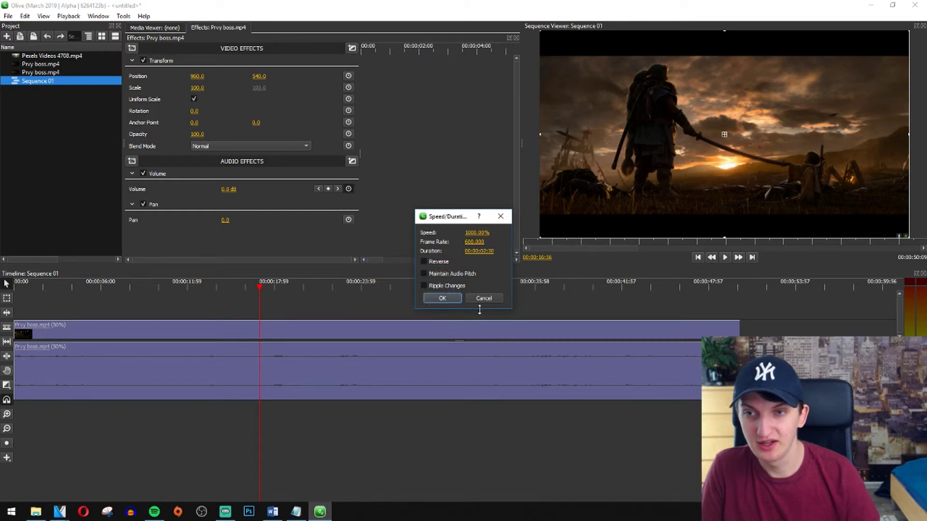
click(439, 299)
click(20, 286)
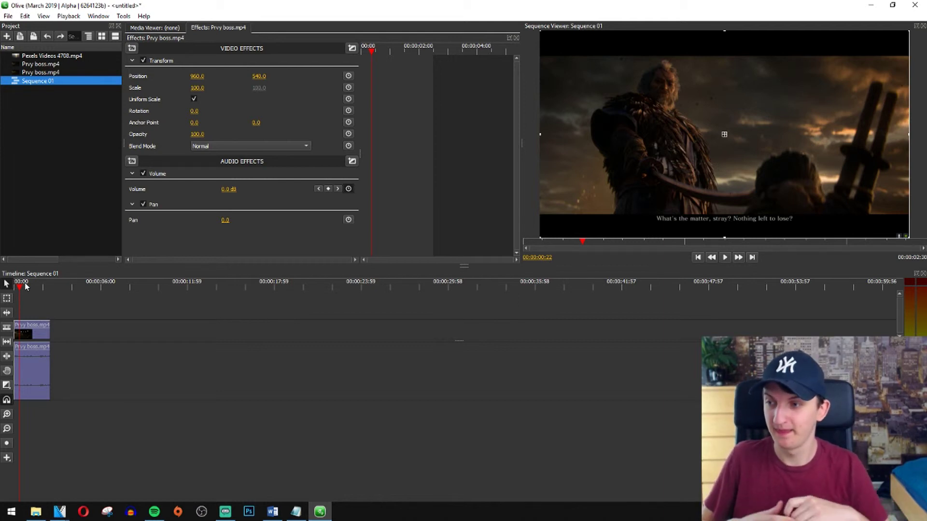
key(space)
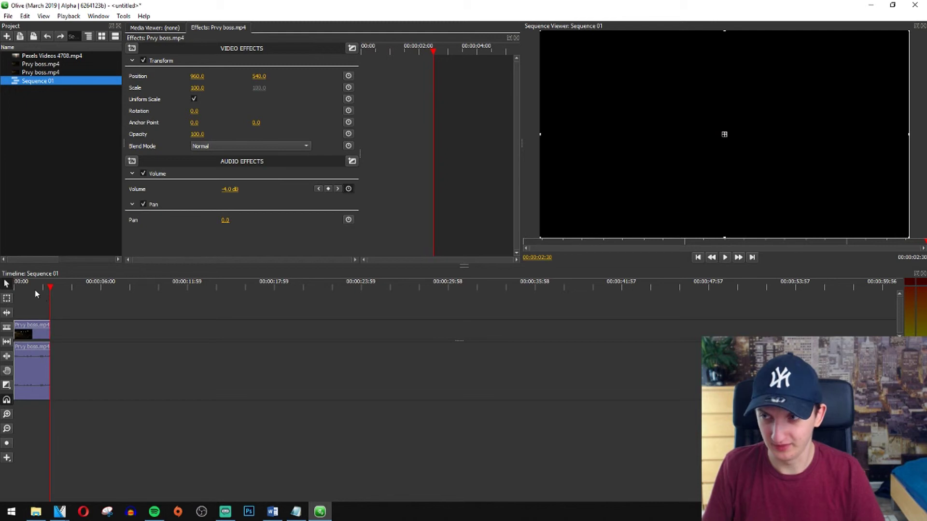
key(space)
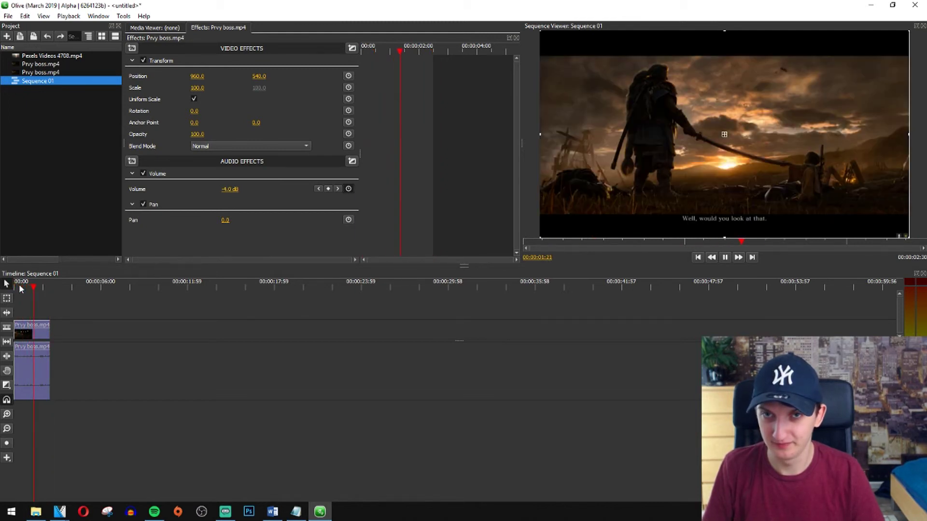
Step: Open Speed/Duration for Prvy boss.mp4 to restore it to 100% speed
right_click(25, 330)
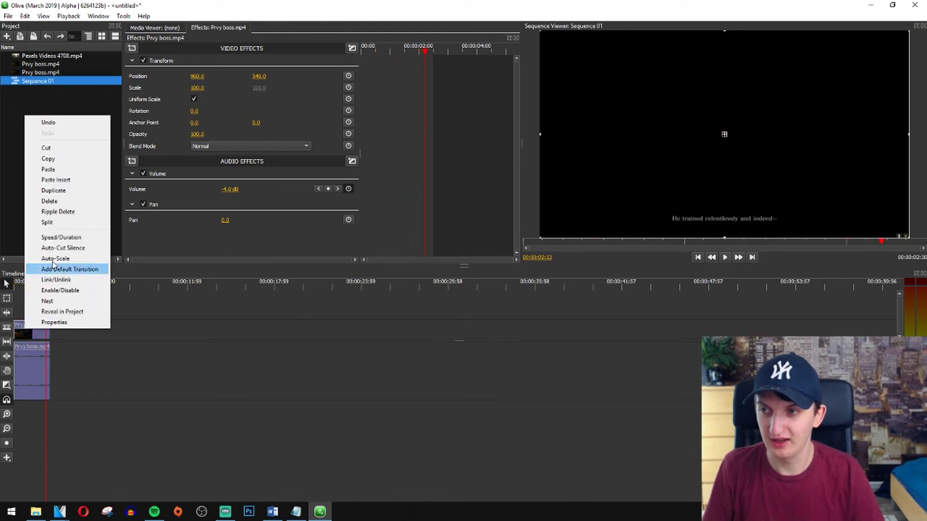
click(58, 237)
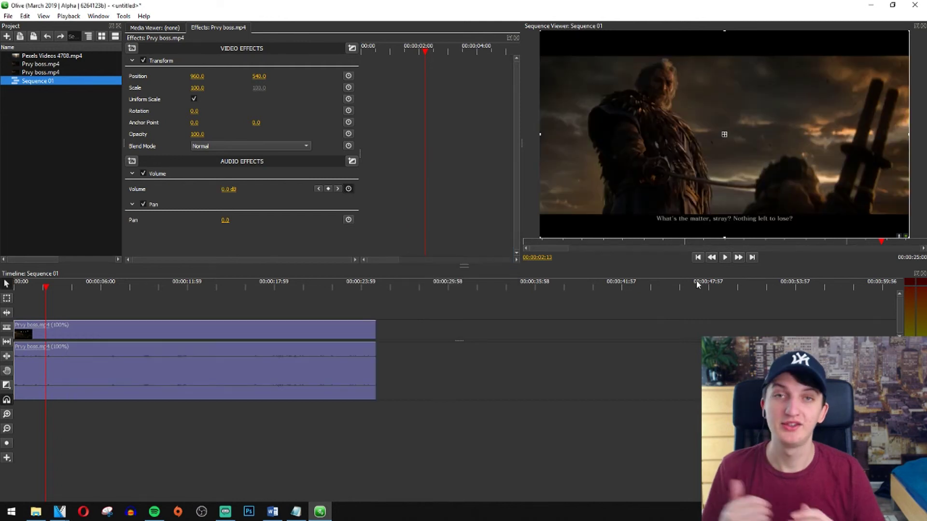